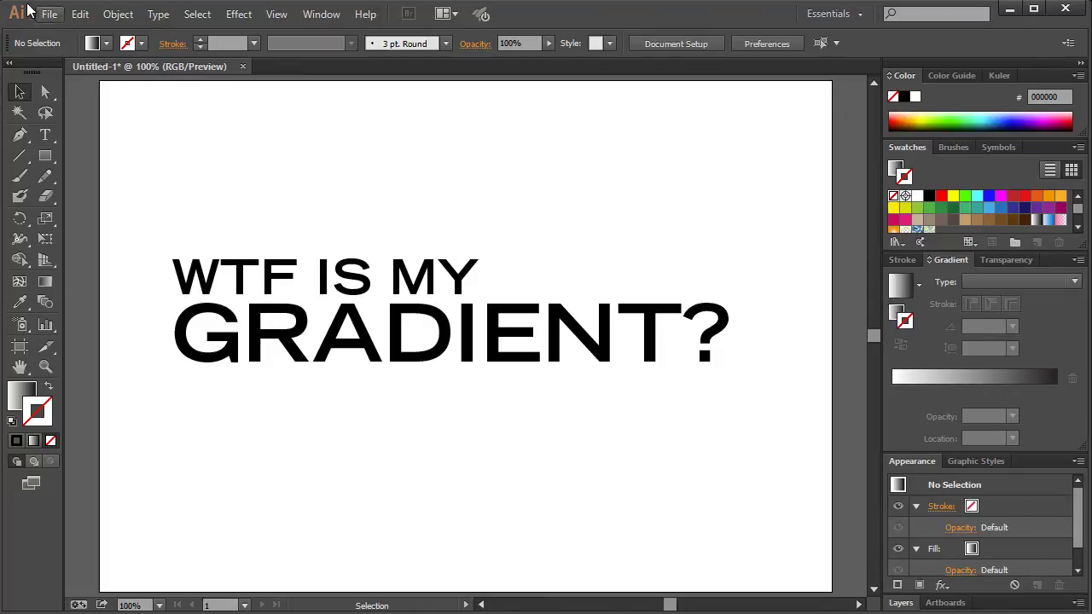
Select the headline text and try applying a linear gradient directly to the type.
left_click_drag(194, 224, 458, 372)
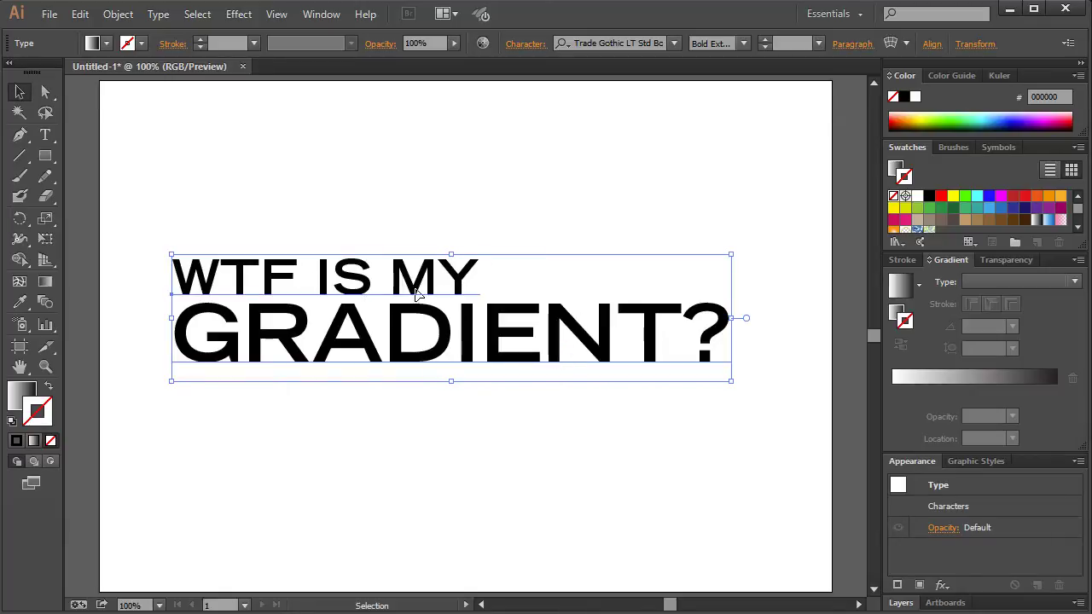
left_click(406, 234)
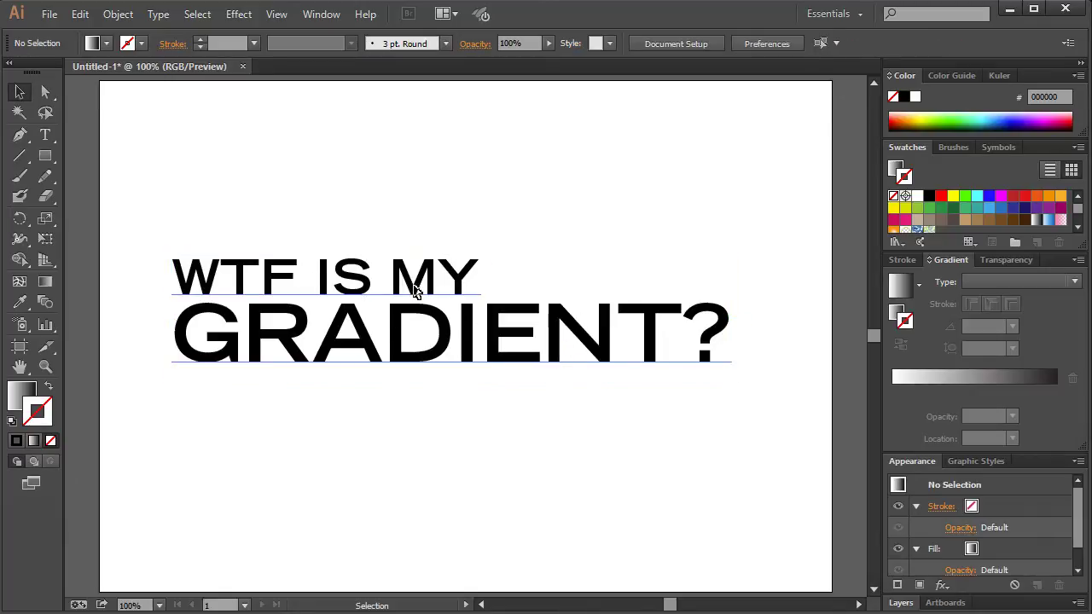
left_click(414, 287)
left_click(896, 313)
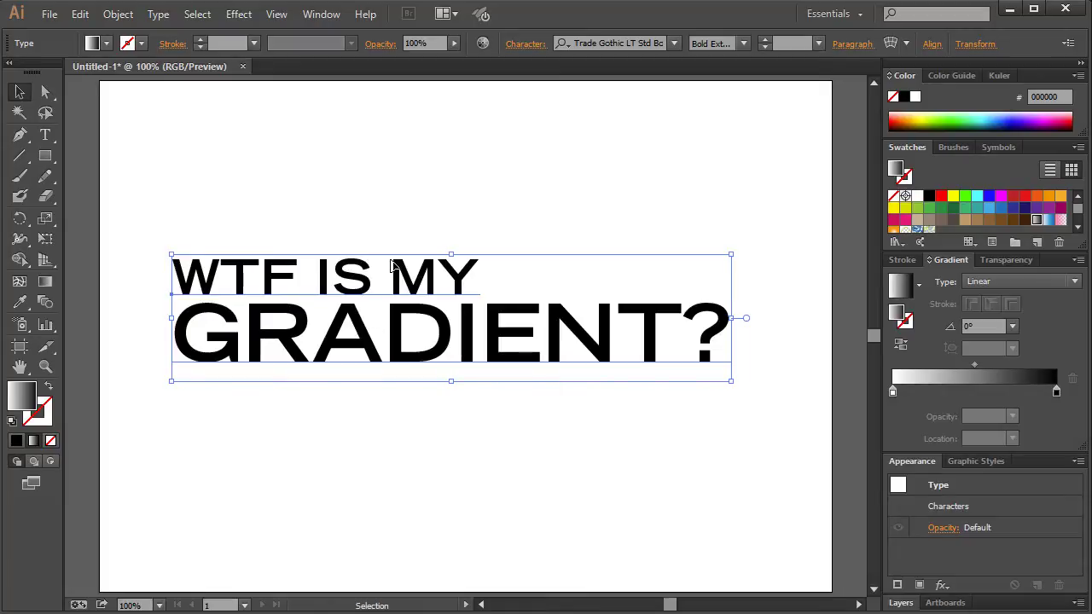
Convert the headline to outlines and fill the letters with a vertical grey gradient.
key("ctrl")
key("ctrl+shift+o")
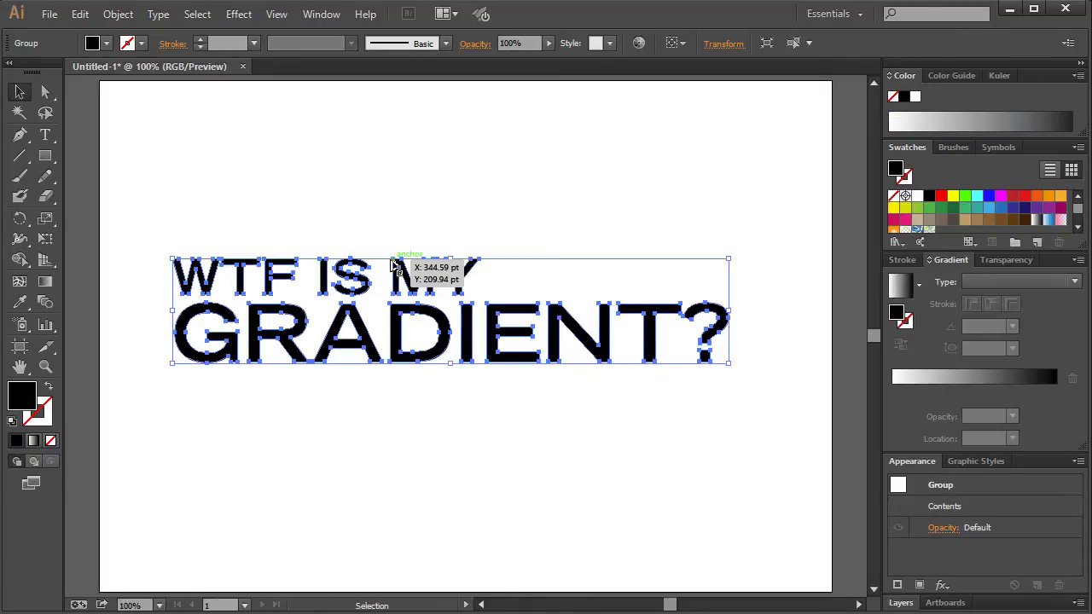
left_click(1036, 221)
key("g")
left_click_drag(373, 357, 376, 265)
left_click(20, 91)
left_click(431, 175)
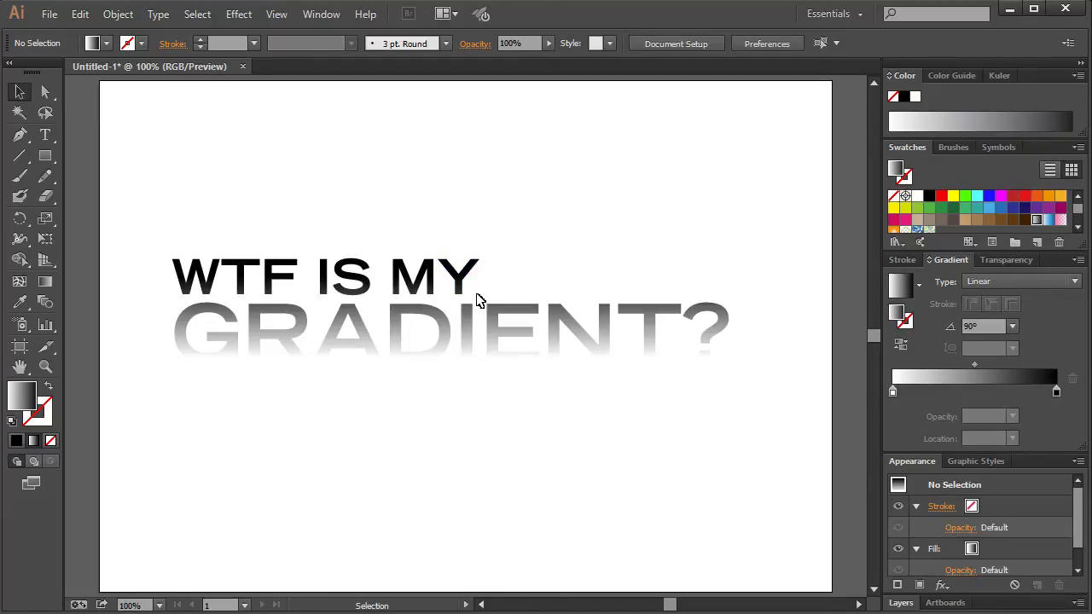
Undo the outline conversion to return to the original live black type.
left_click(471, 272)
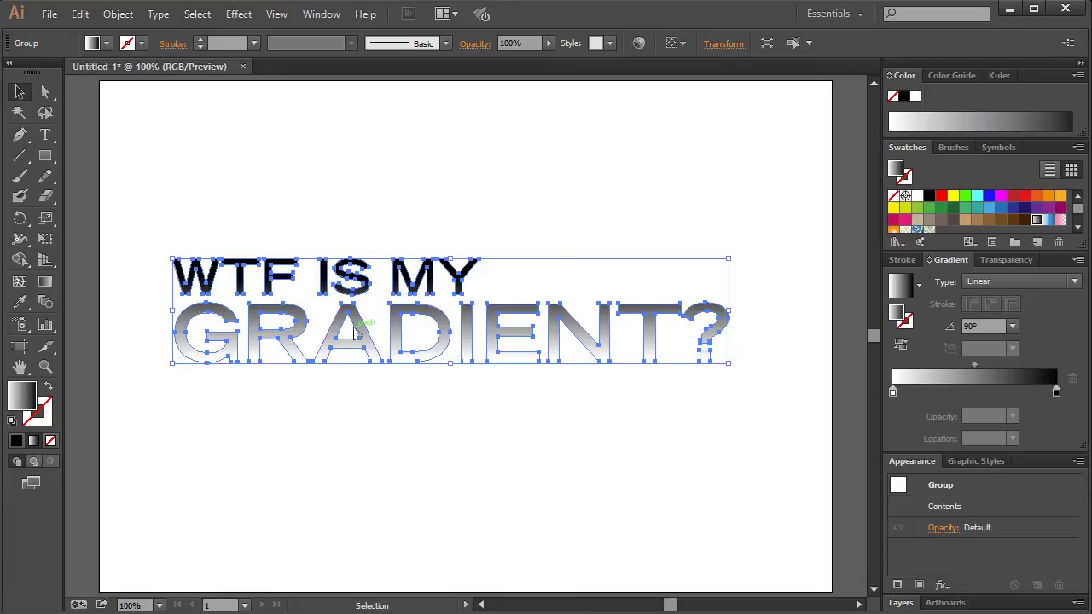
left_click(502, 206)
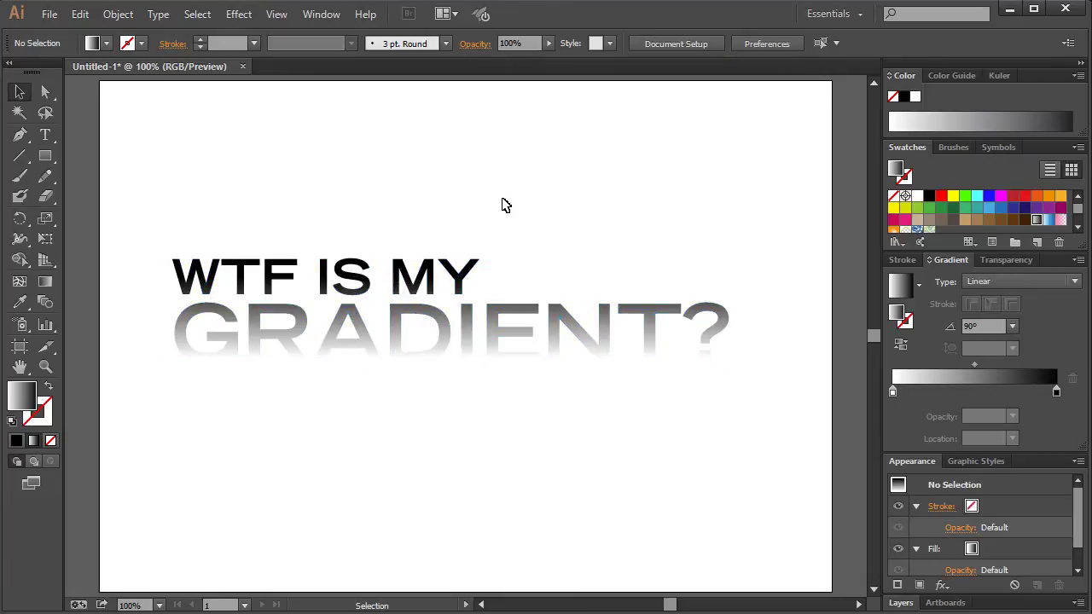
key("ctrl+z")
key("ctrl+z")
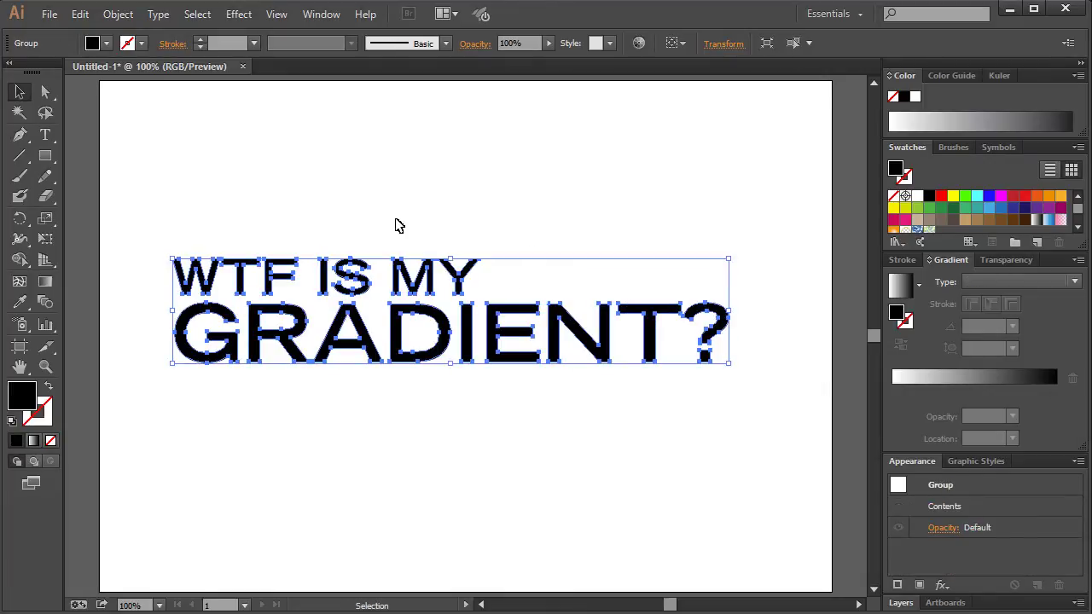
key("ctrl+z")
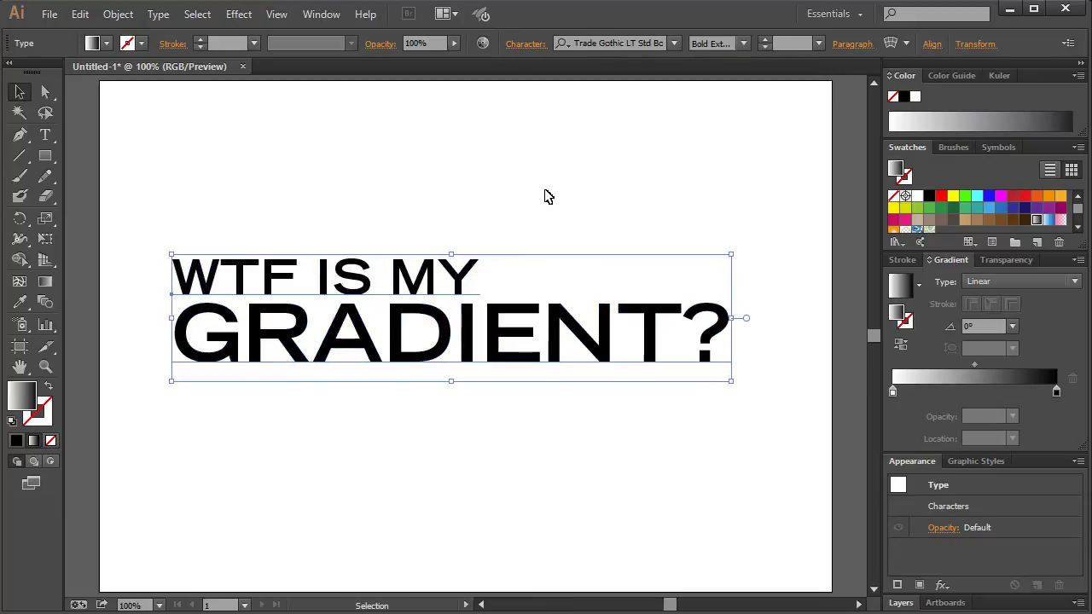
Reselect the type object and set its Characters fill to None.
left_click(550, 198)
left_click(553, 324)
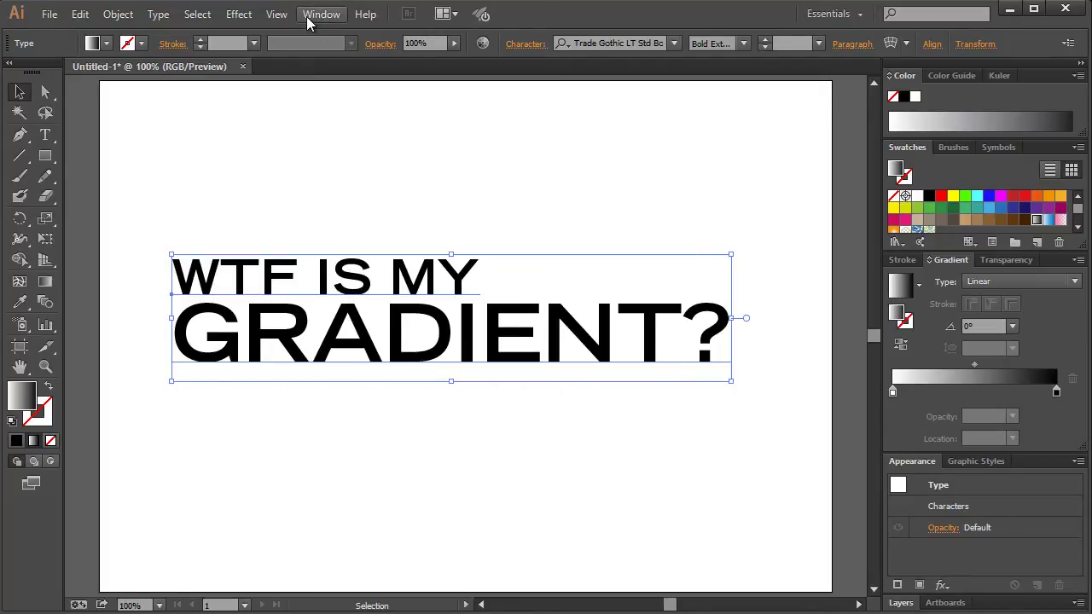
double_click(957, 507)
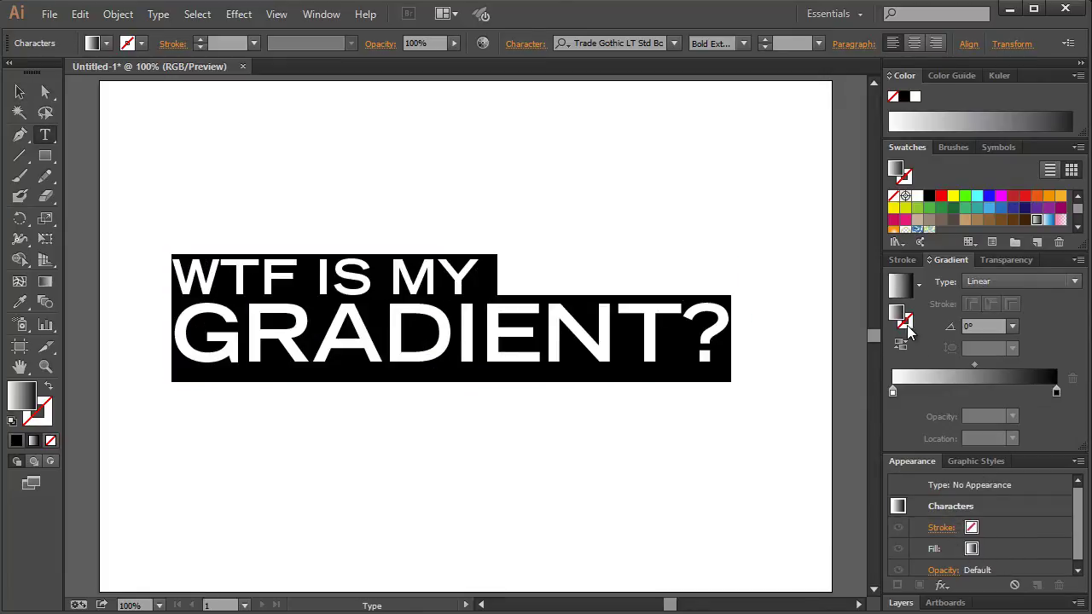
left_click(982, 551)
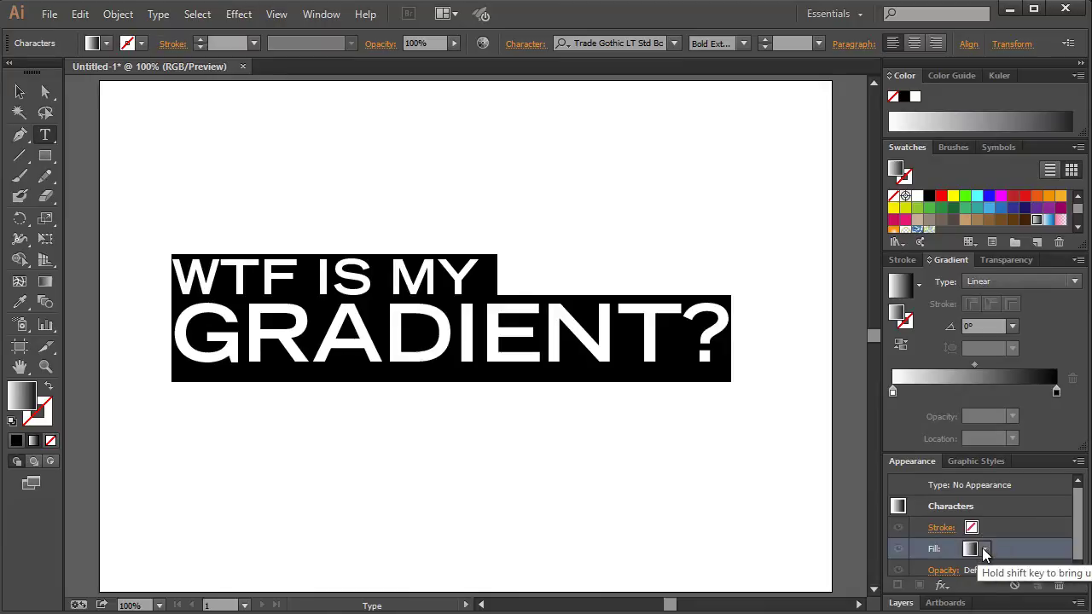
left_click(986, 551)
left_click(810, 578)
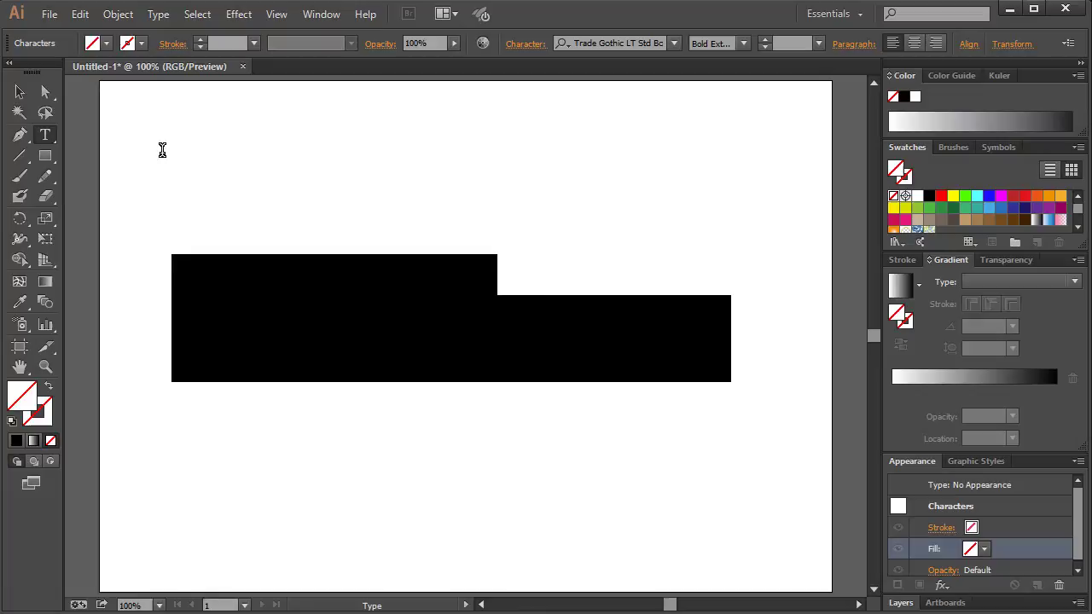
left_click(19, 91)
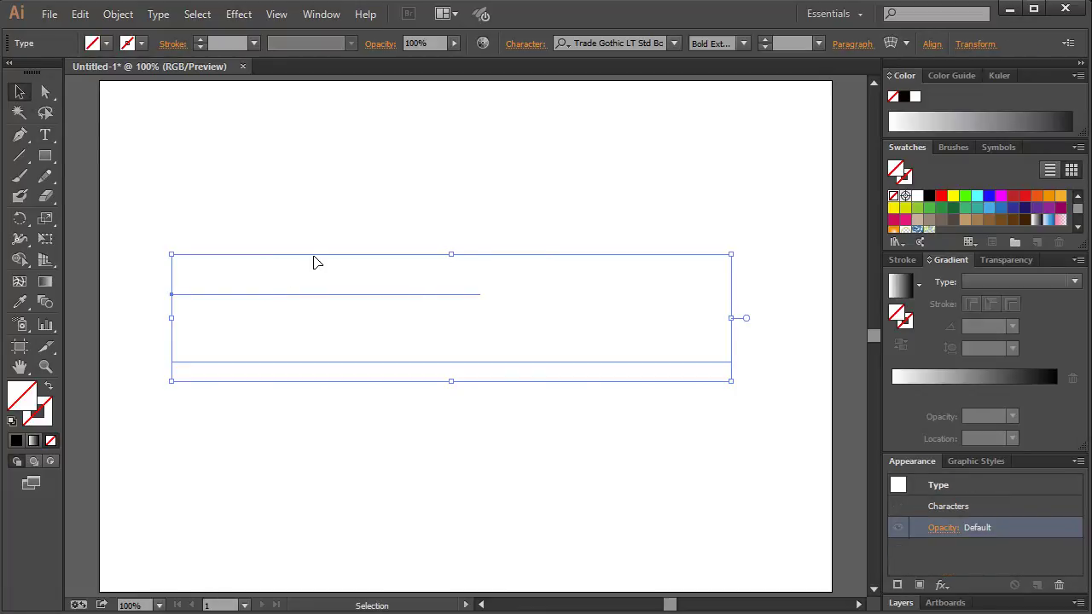
Add a new fill to the type object and move it above the stroke.
left_click(1077, 462)
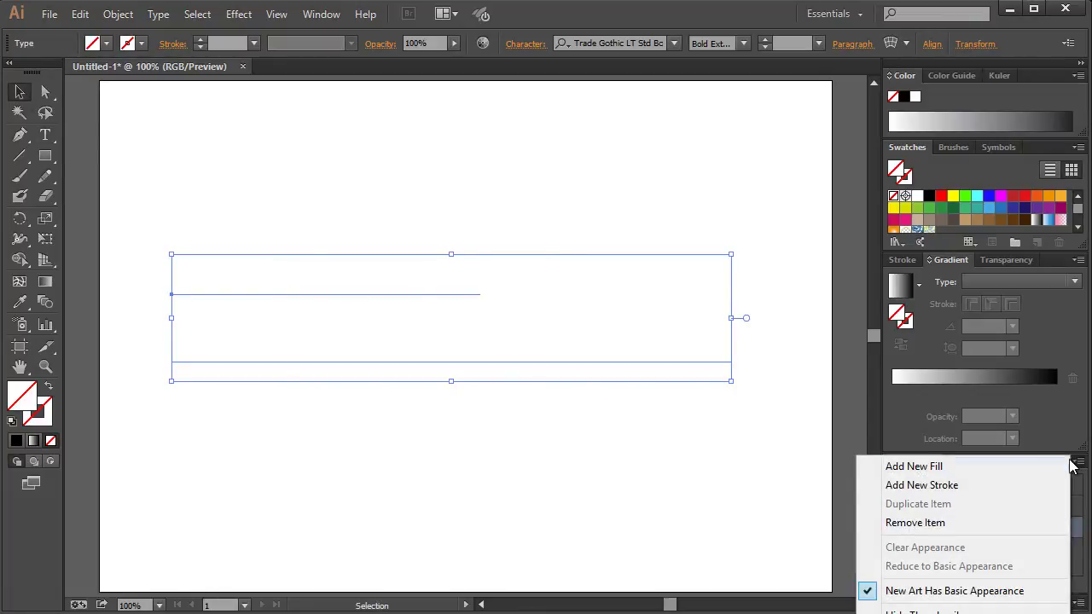
left_click(1011, 466)
mouse_move(1017, 550)
left_mouse_down()
mouse_move(1023, 508)
mouse_move(999, 503)
left_mouse_up()
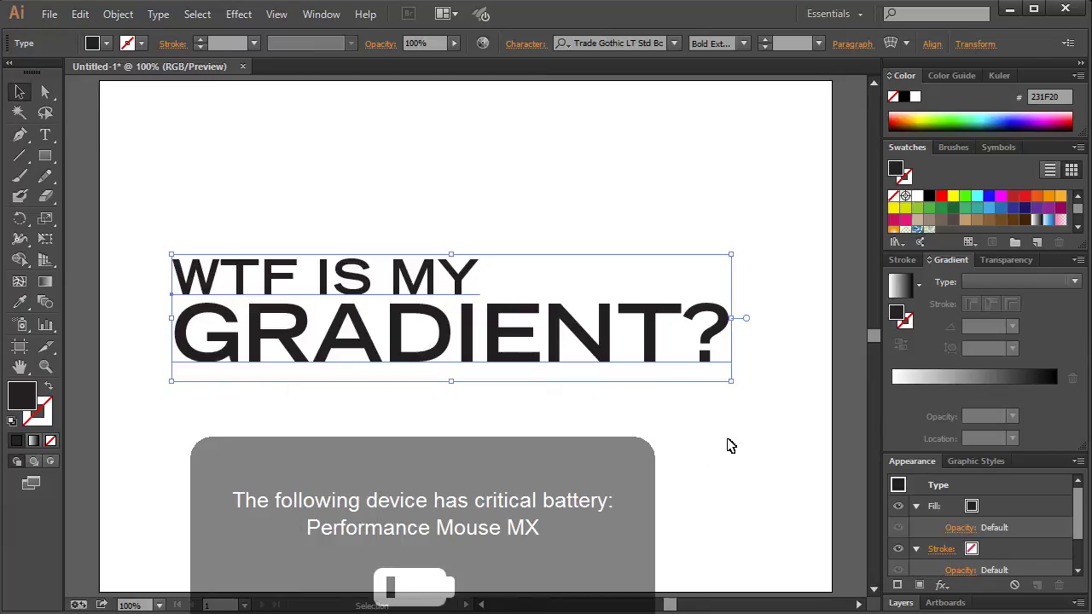
Apply the white-to-black linear gradient to the new fill, running it vertically down the lettering.
left_click(977, 509)
left_click(979, 509)
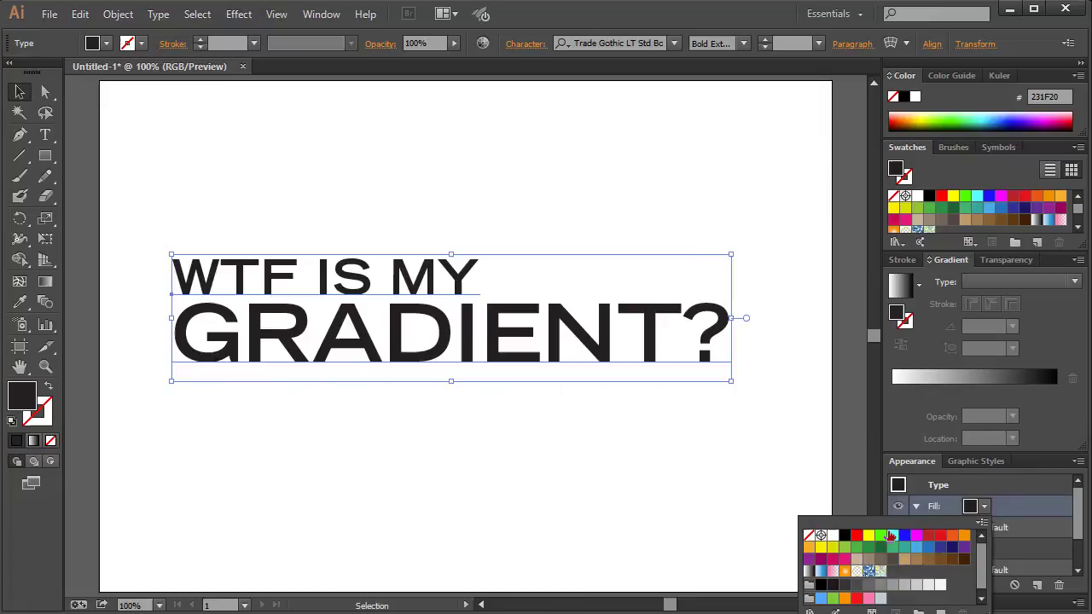
left_click(809, 572)
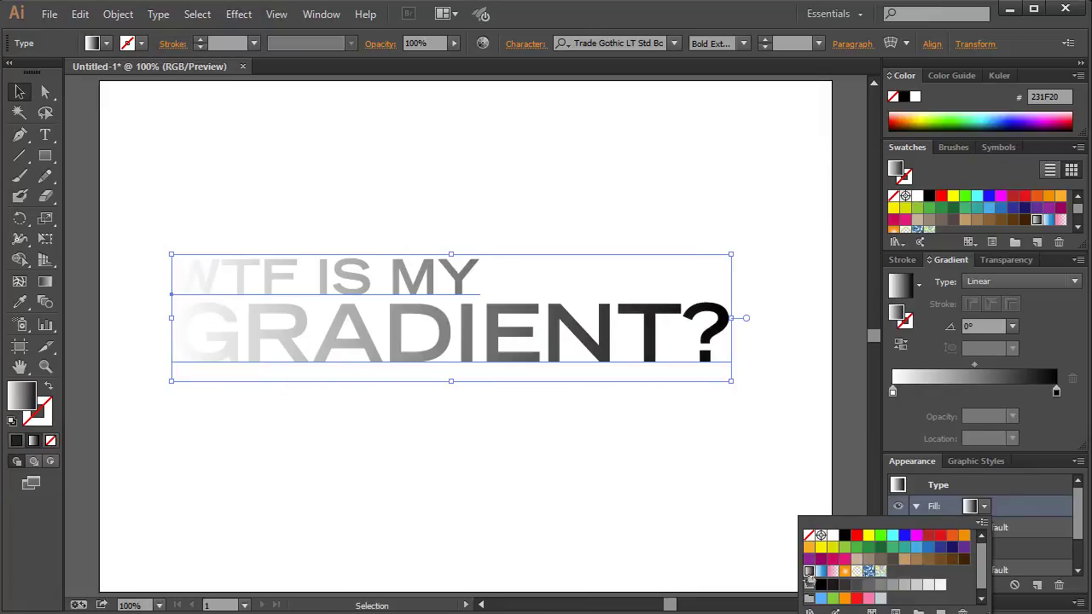
left_click(405, 339)
key("g")
left_click_drag(402, 362, 401, 266)
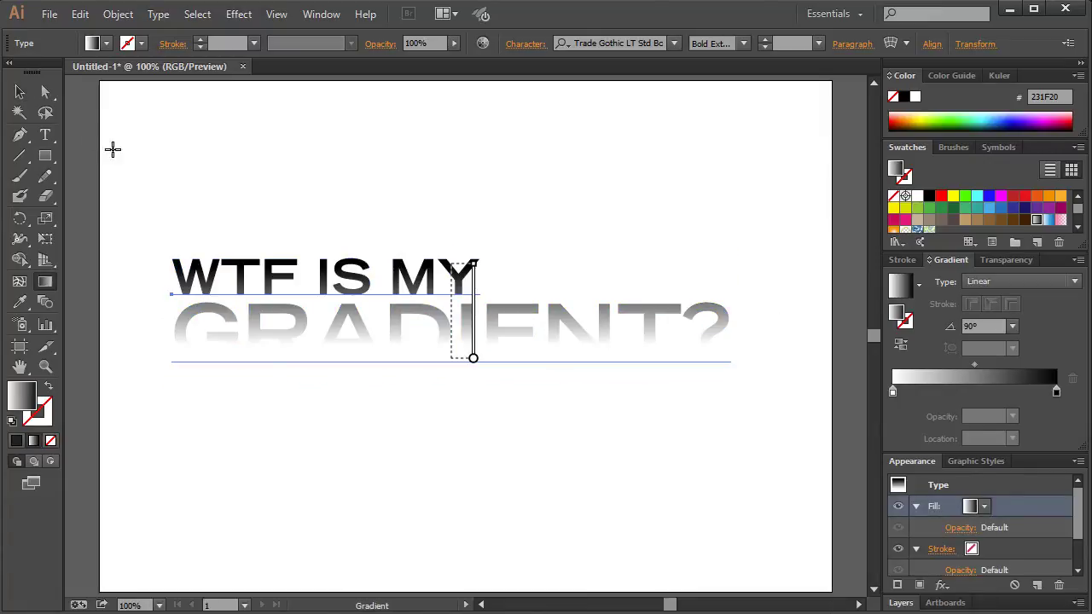
Replace the second line 'GRADIENT?' with 'BRAIN?'.
left_click(20, 91)
double_click(580, 322)
triple_click(717, 331)
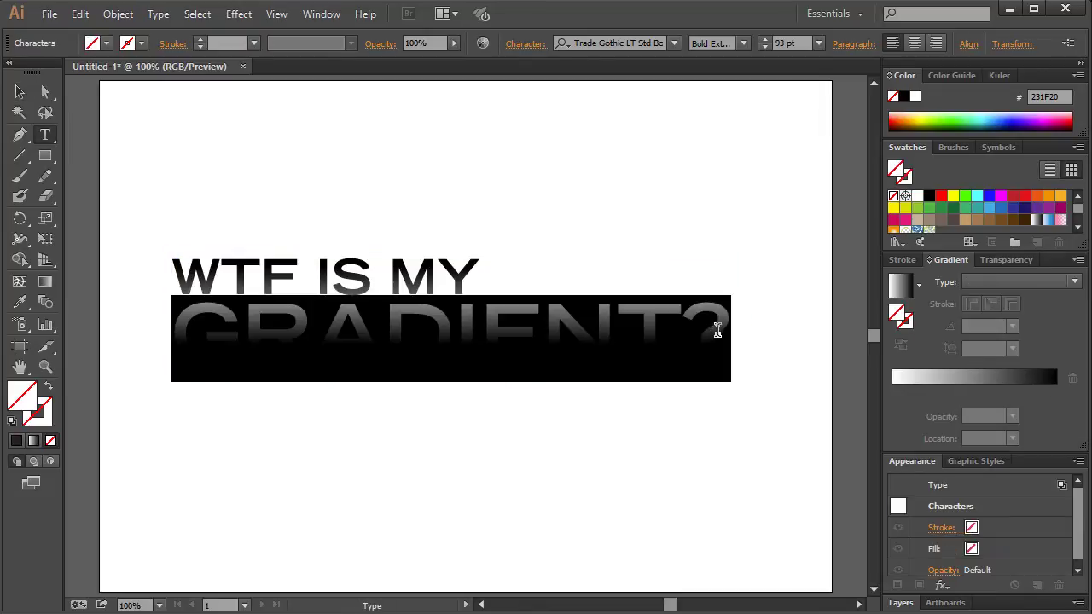
left_click_drag(719, 326, 196, 327)
type("BRAIN?")
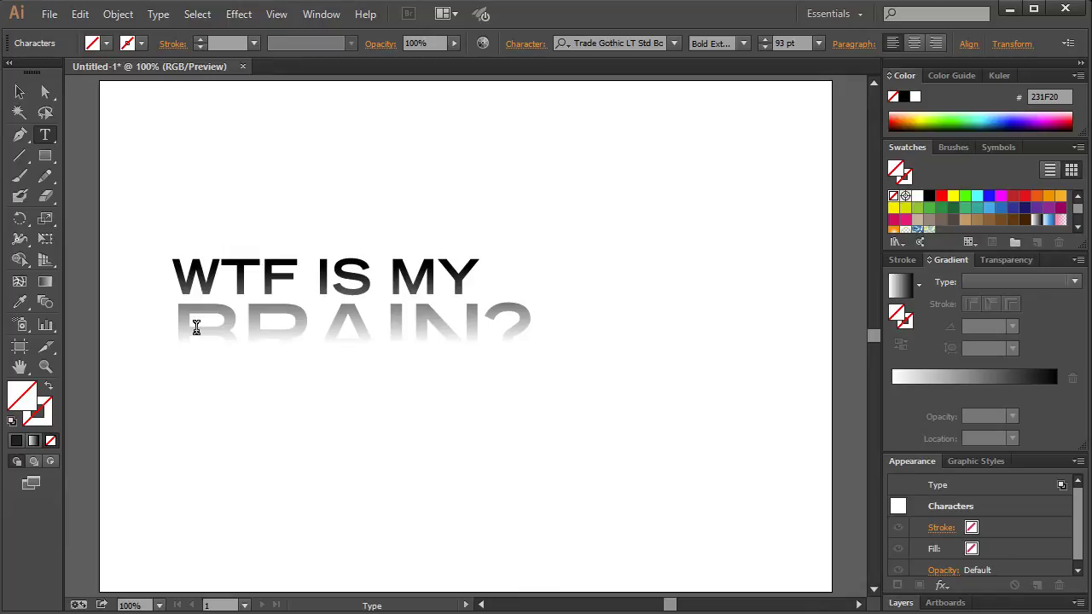
left_click(20, 92)
Recolour the gradient stops: medium blue at the start, dark blue at the end.
double_click(892, 391)
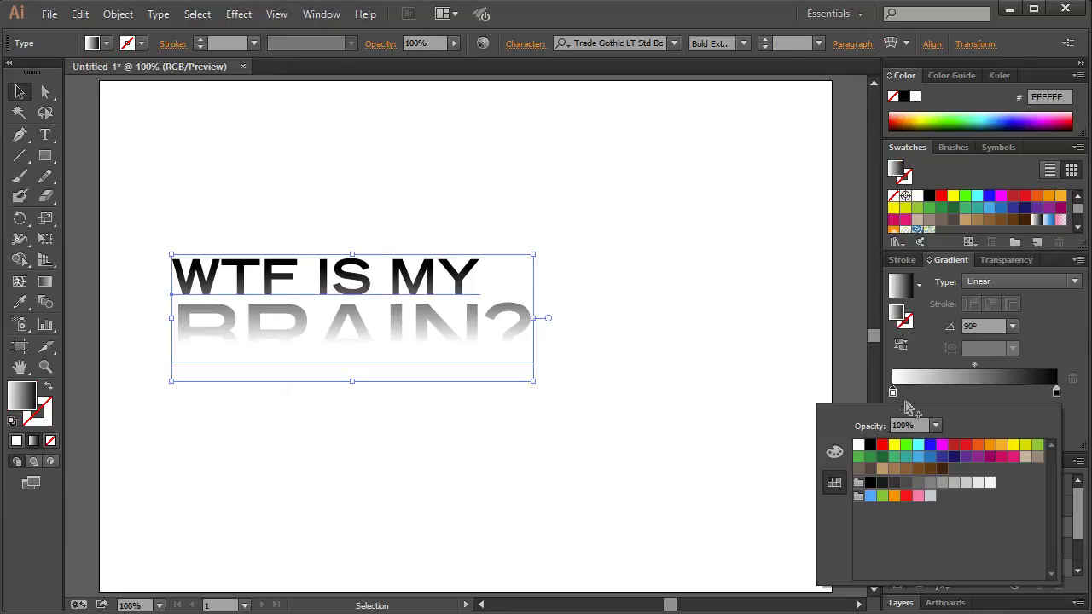
left_click(918, 445)
double_click(1056, 391)
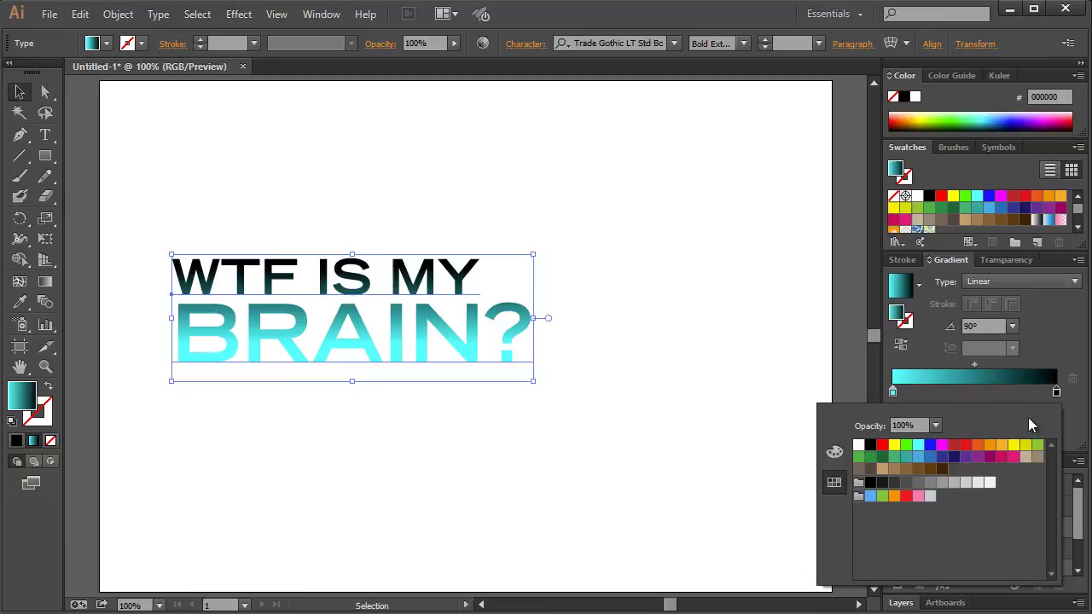
left_click(941, 457)
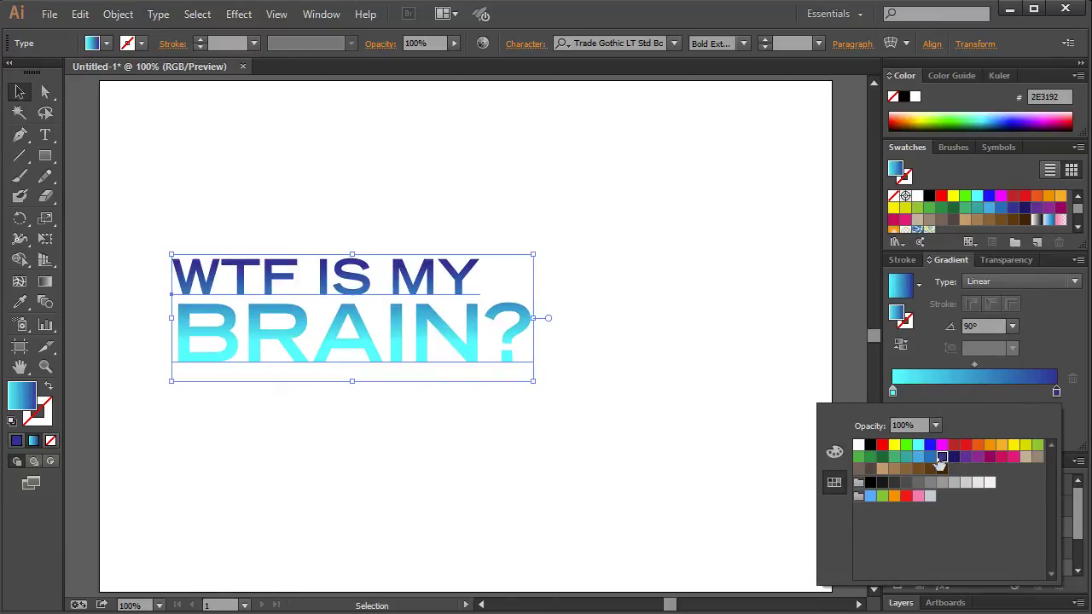
double_click(894, 391)
left_click(923, 461)
Move the title about 100 px right, enlarge it proportionally, and shift it lower.
left_click(373, 162)
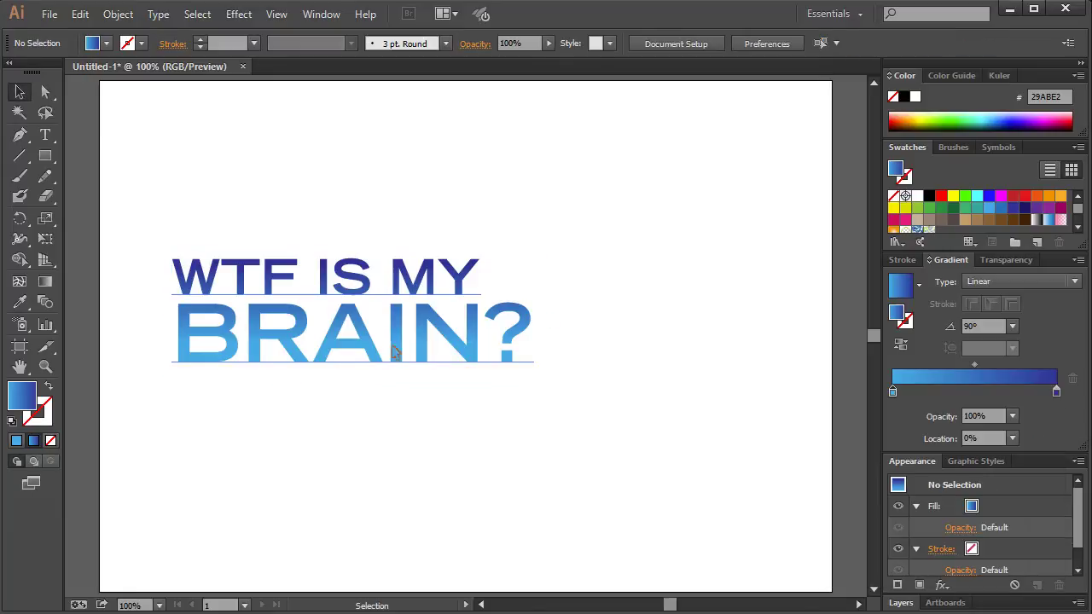
left_click_drag(395, 353, 482, 352)
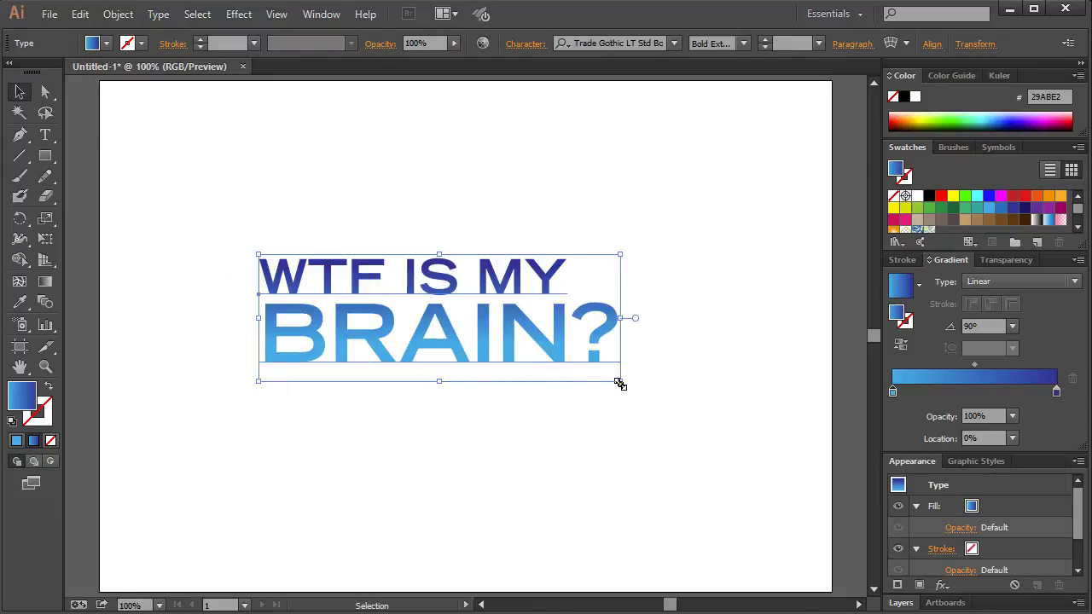
left_click_drag(619, 385, 658, 383)
left_click_drag(546, 322, 559, 351)
left_click(579, 194)
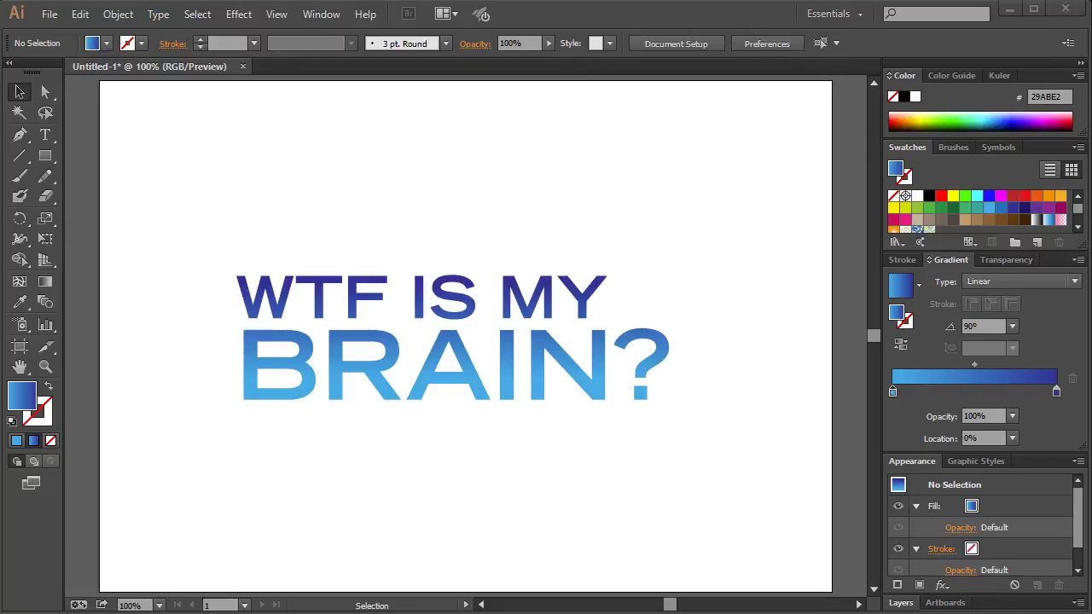
left_click(499, 362)
left_click(100, 153)
left_click_drag(196, 221, 716, 434)
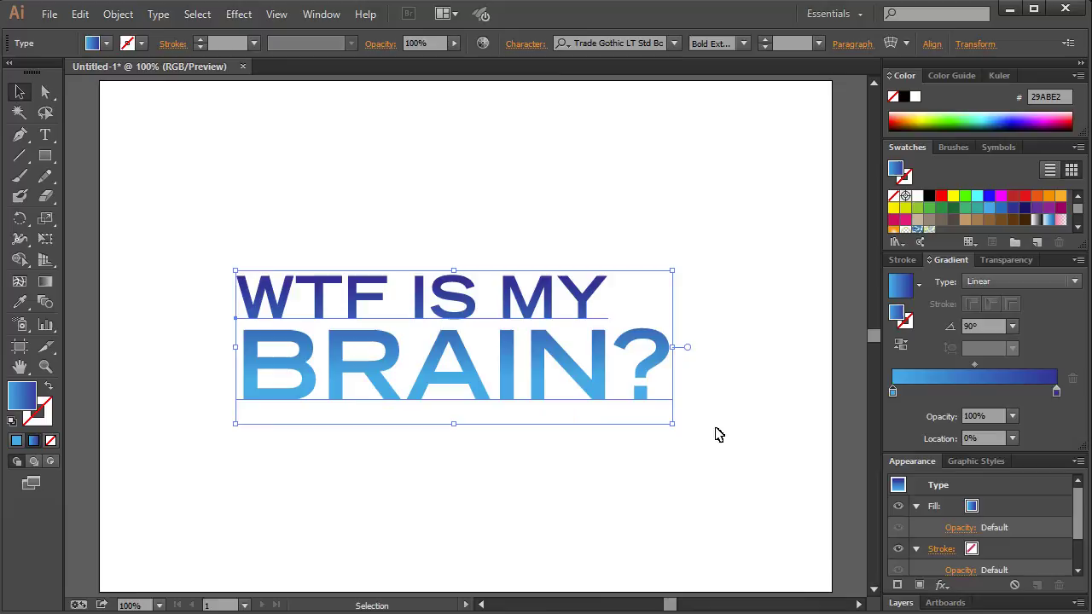
left_click(46, 138)
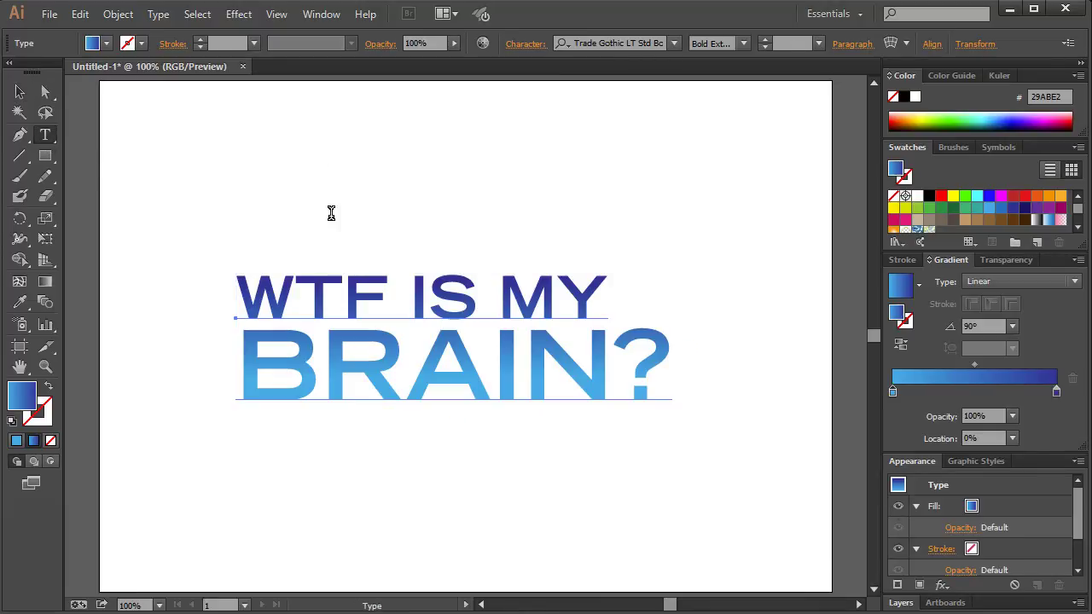
left_click(446, 206)
type("Hai.")
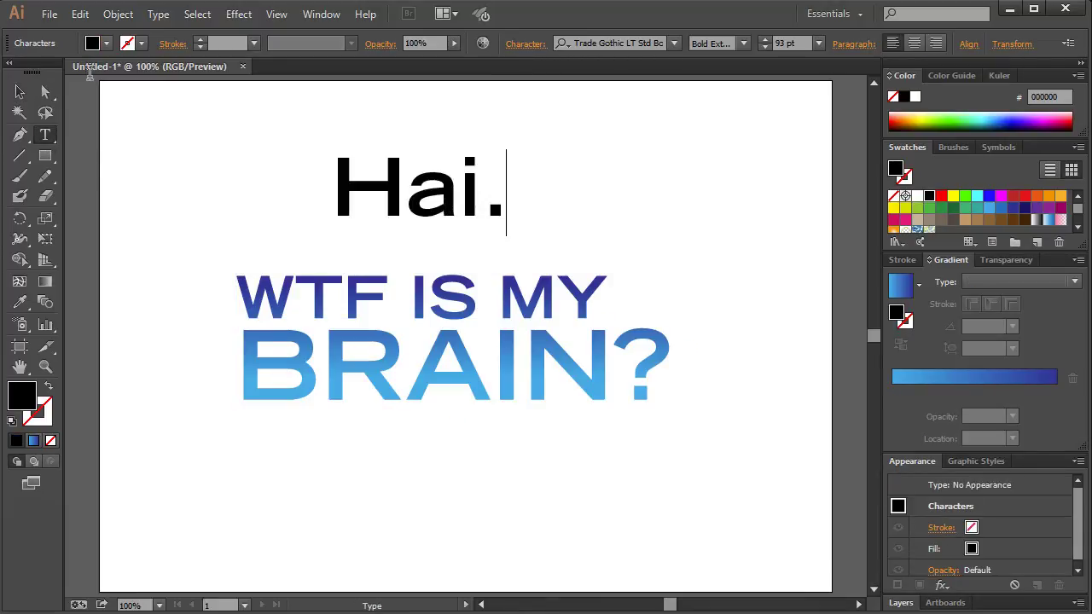
key("Escape")
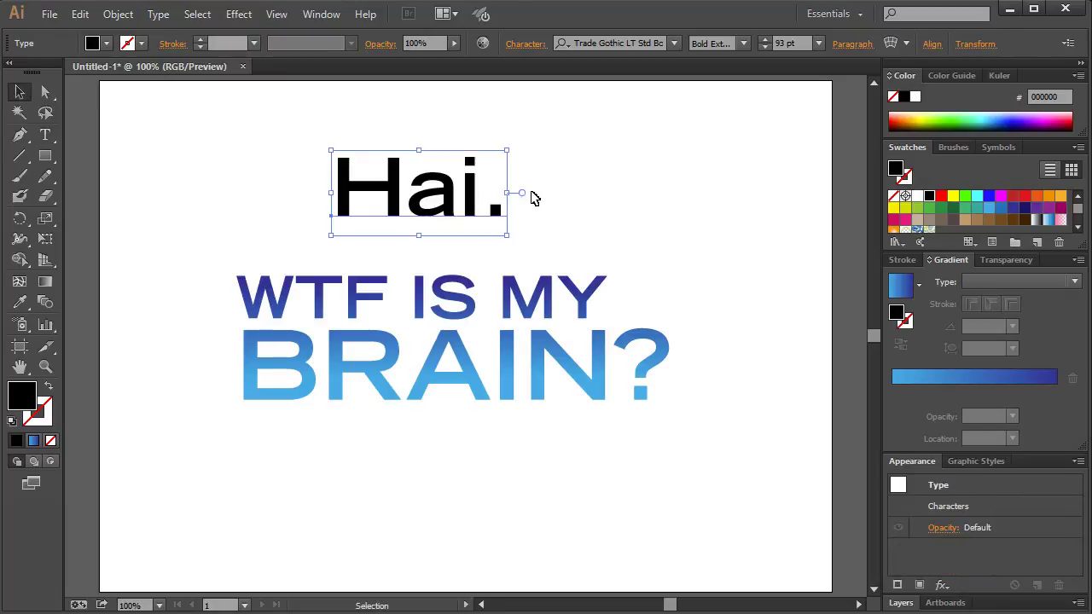
double_click(989, 507)
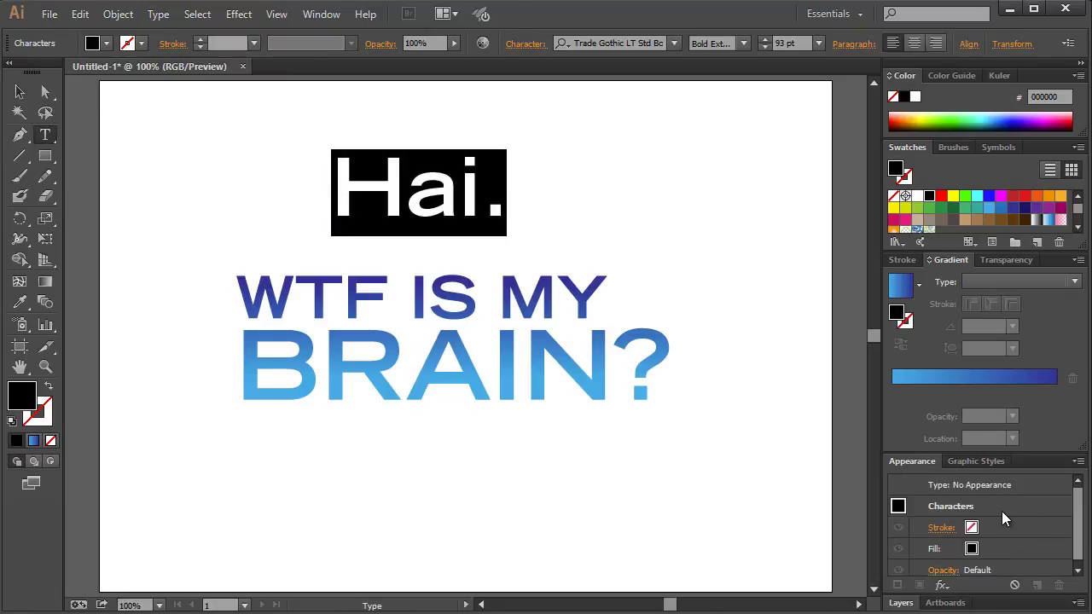
left_click(998, 549)
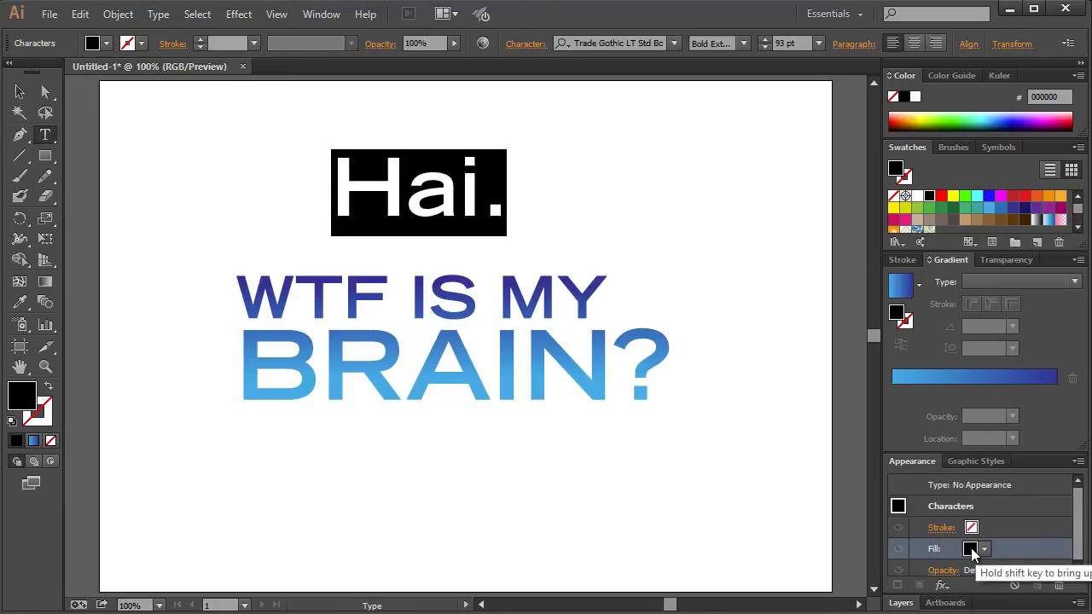
left_click(970, 548)
left_click(809, 579)
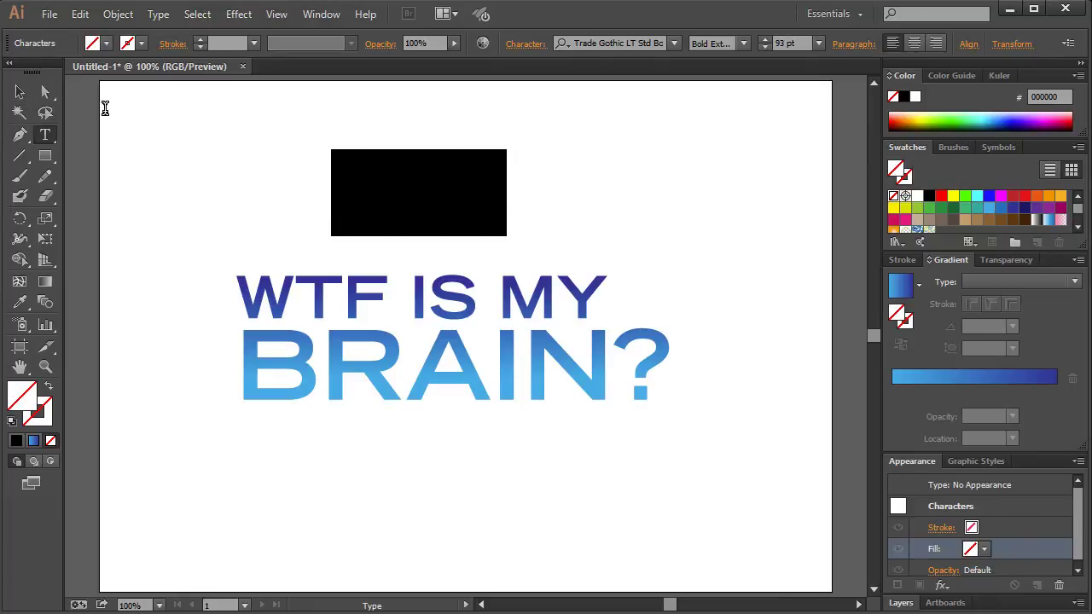
left_click(22, 92)
left_click(1077, 462)
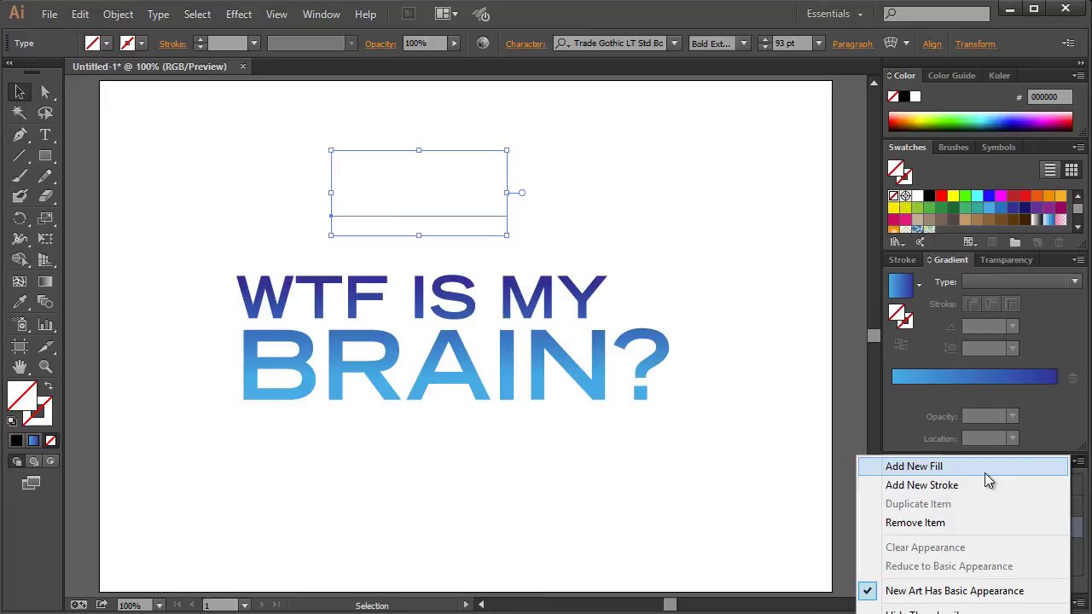
left_click(981, 472)
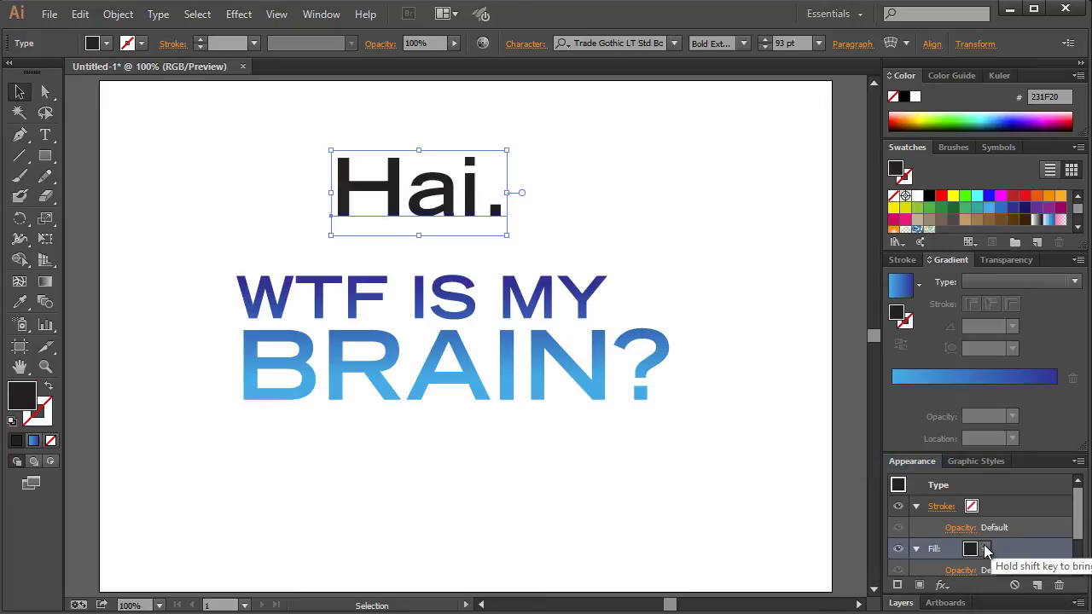
left_click(983, 549)
left_click(808, 611)
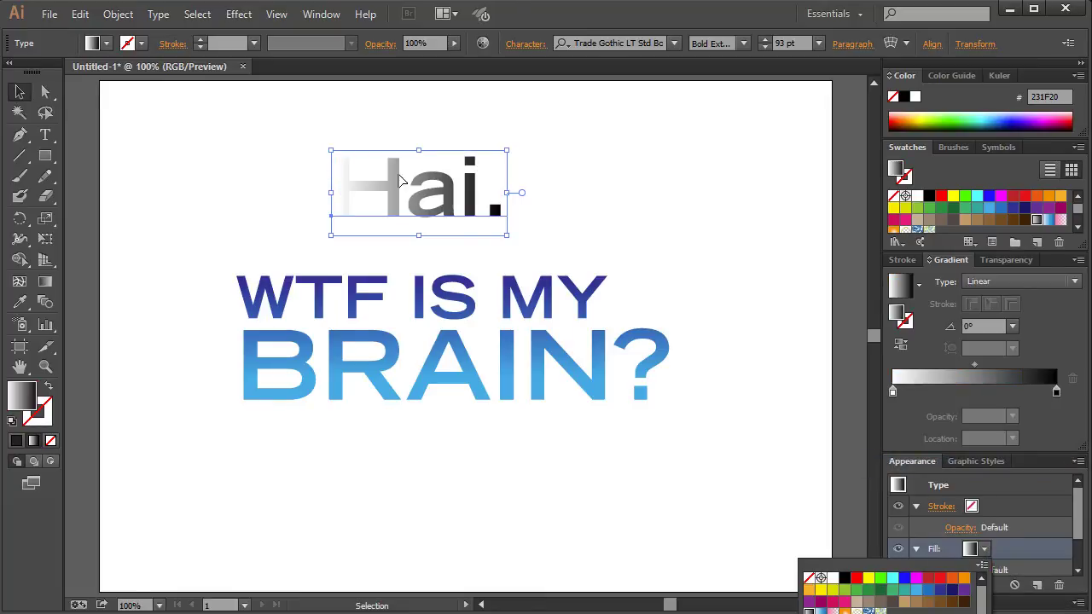
left_click(450, 197)
key("g")
left_click_drag(440, 211, 440, 162)
left_click(20, 92)
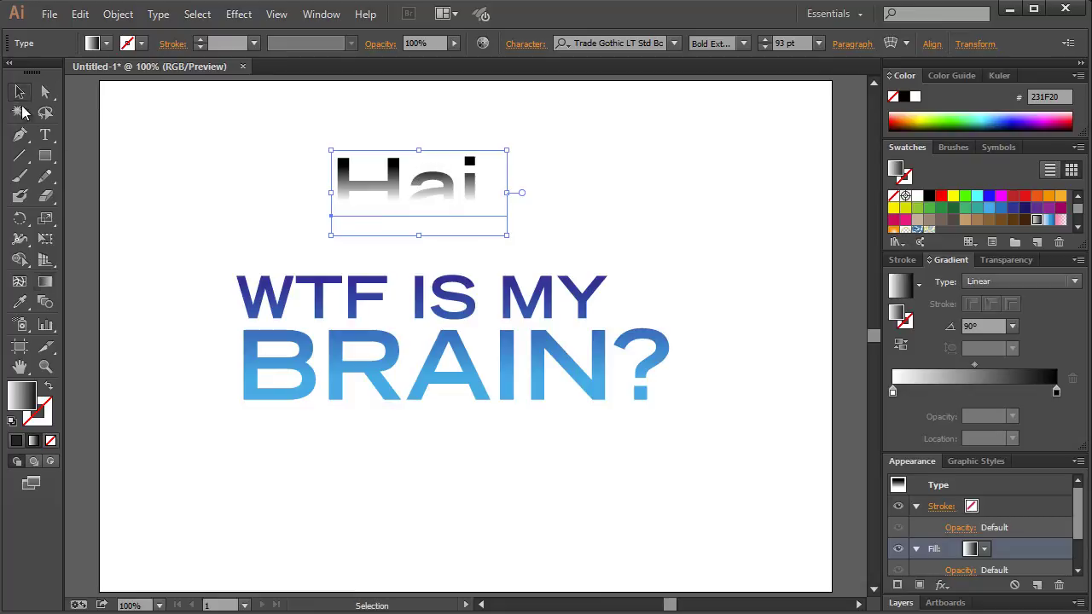
left_click(281, 171)
left_click(369, 186)
key("Delete")
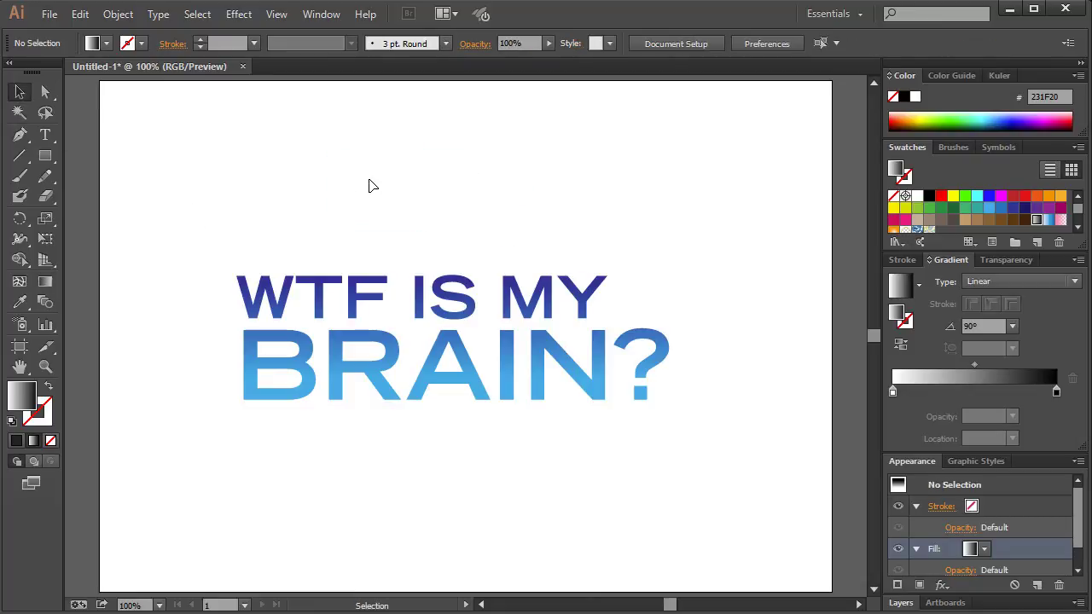